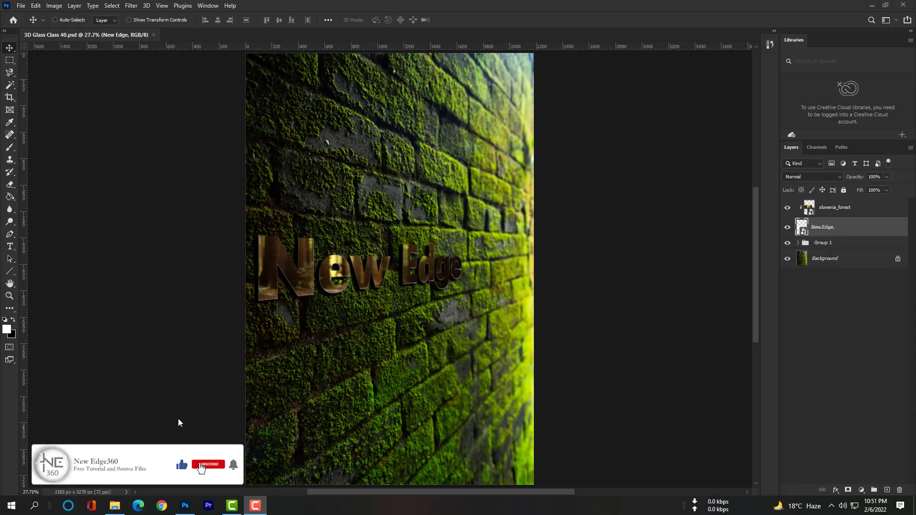
# - Open pexels-arnie-chou-1089280.jpg from File Explorer in Adobe Photoshop 2022
pyautogui.click(114, 505)
pyautogui.rightClick(330, 72)
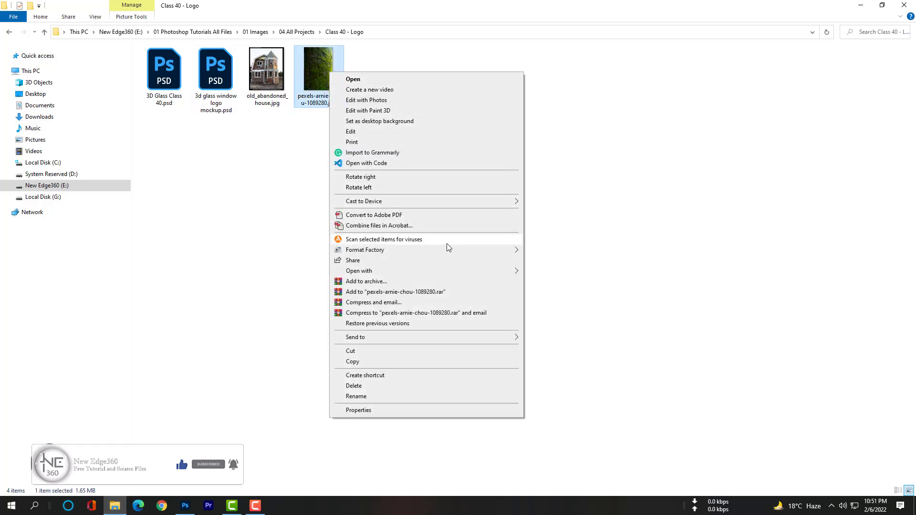
pyautogui.moveTo(499, 272)
pyautogui.click(549, 272)
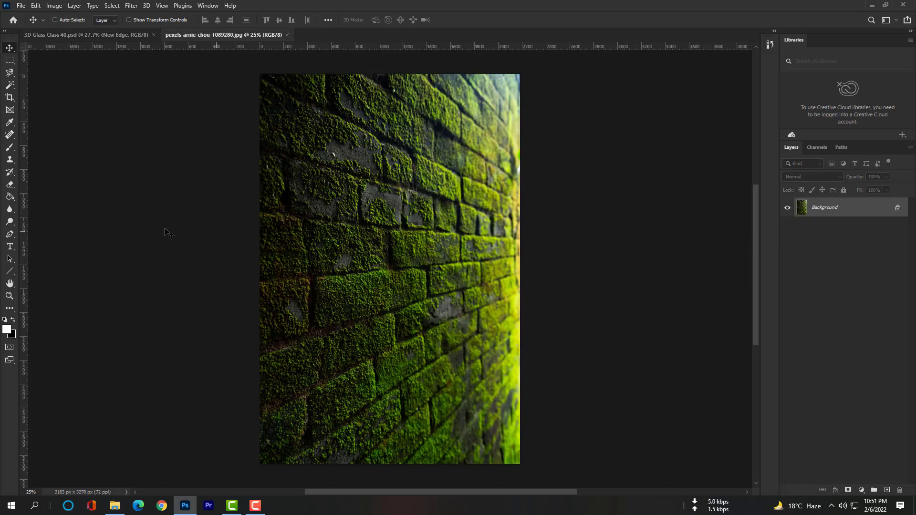
# - Add white 'New Edge' text and move it onto the brick wall
pyautogui.click(9, 247)
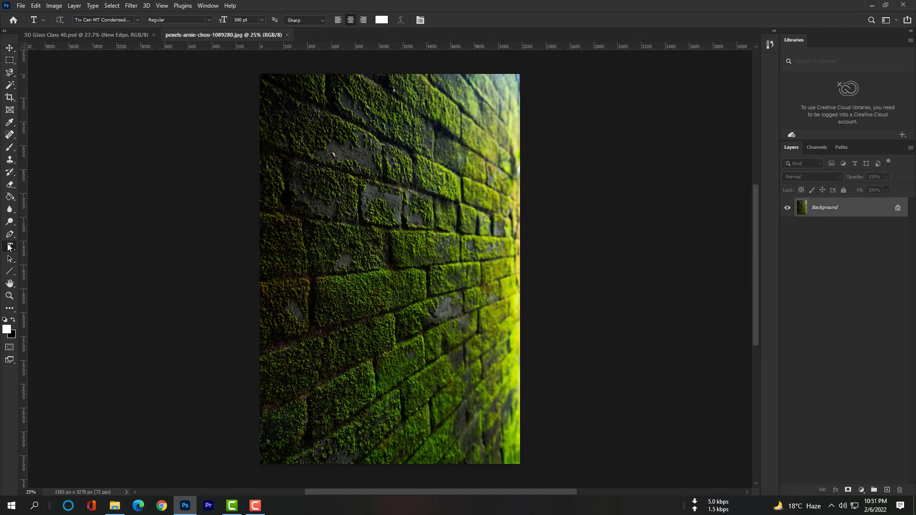
pyautogui.click(302, 278)
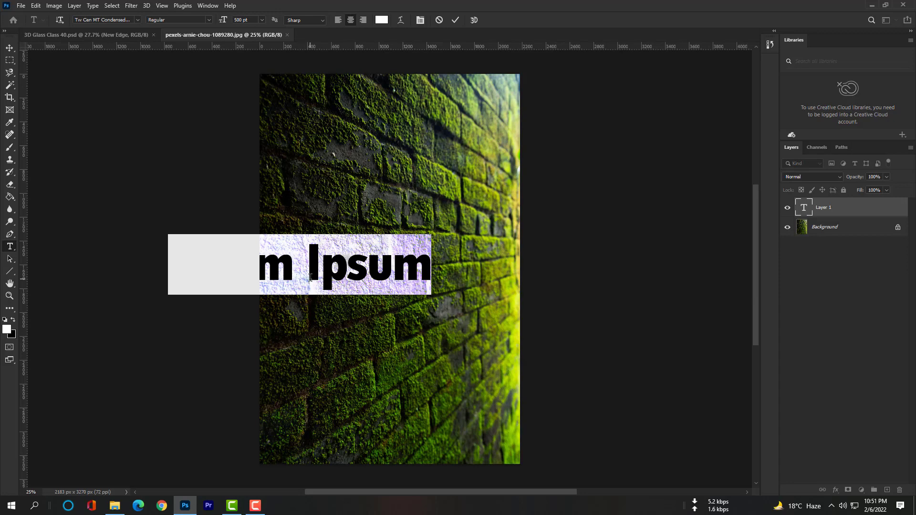
pyautogui.write('Ne')
pyautogui.write('w Edge')
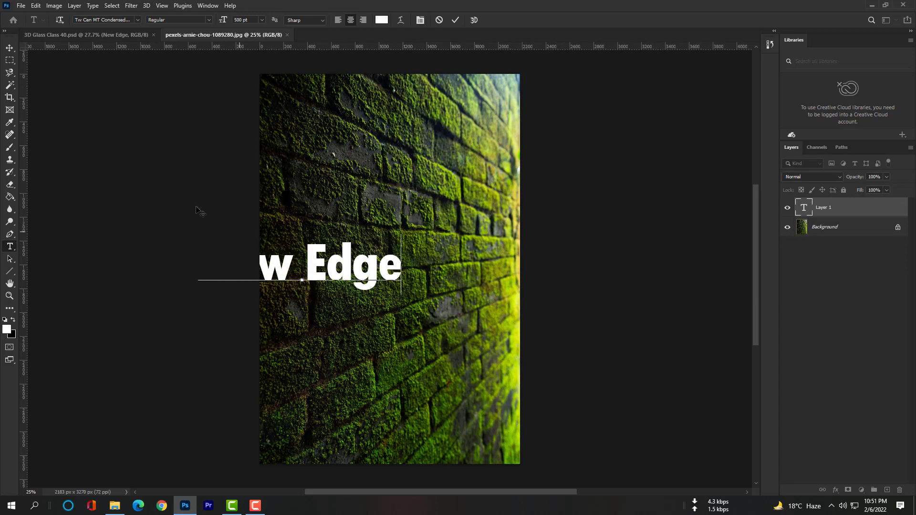
pyautogui.click(10, 48)
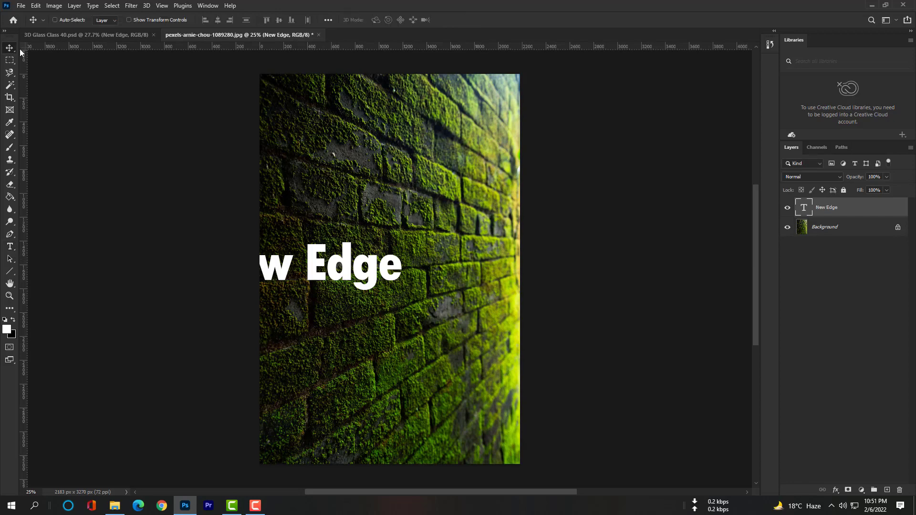
pyautogui.moveTo(341, 274); pyautogui.dragTo(414, 279)
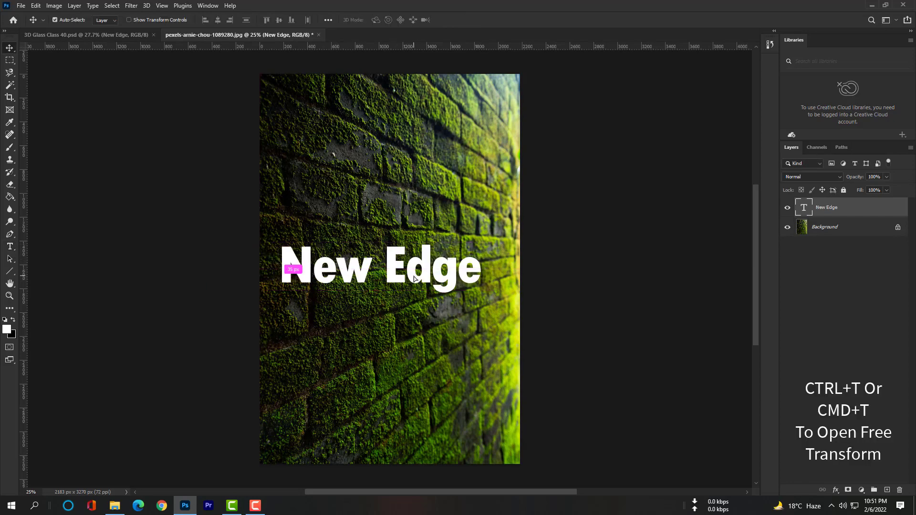
# - Stretch the New Edge text taller and shift it slightly down and left
pyautogui.hotkey('ctrl', 't')
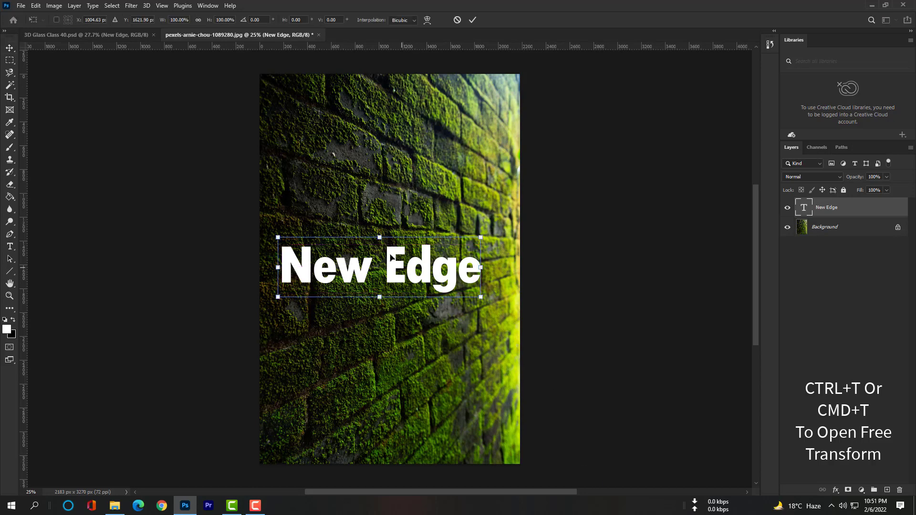
pyautogui.moveTo(382, 238); pyautogui.dragTo(382, 215)
pyautogui.moveTo(393, 273); pyautogui.dragTo(383, 293)
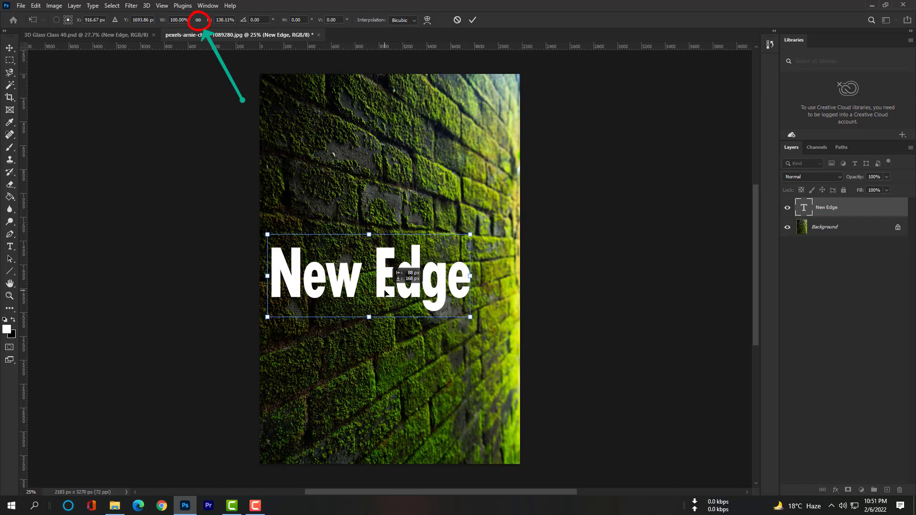
pyautogui.press('Return')
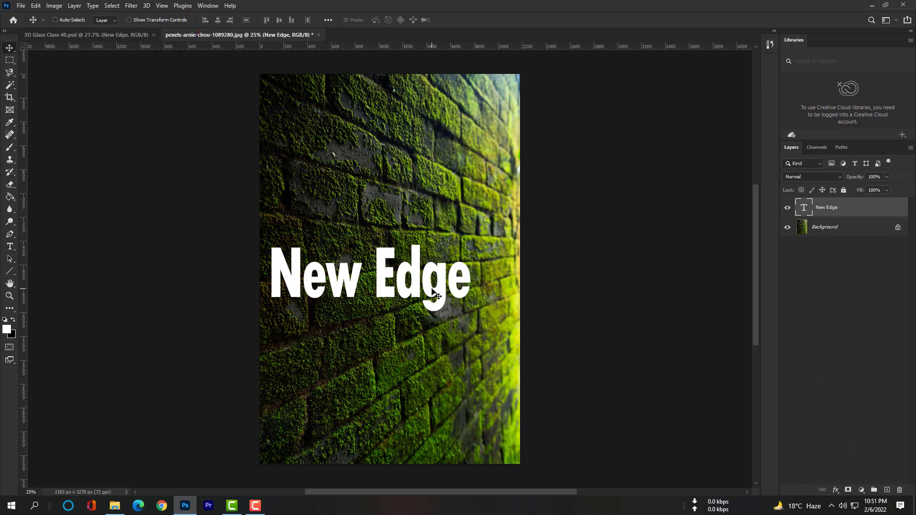
# - Set the text's tracking to -20 in the Character panel
pyautogui.doubleClick(433, 293)
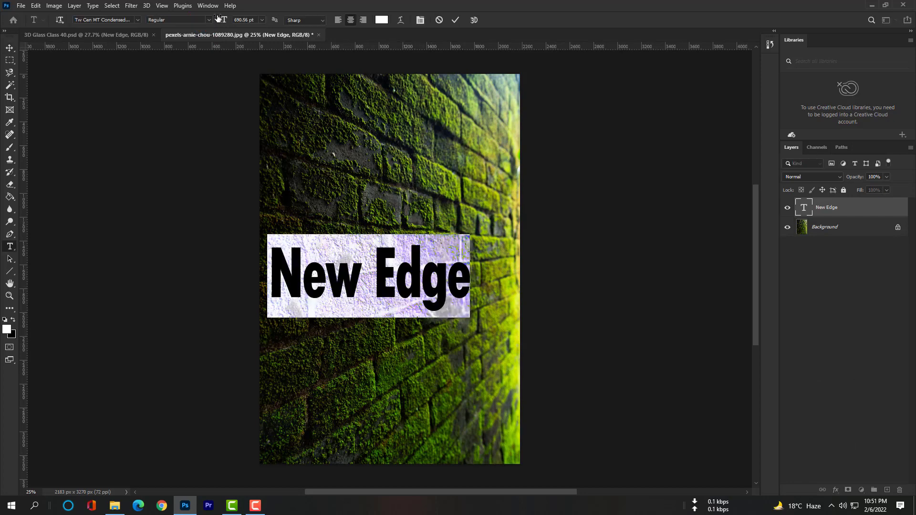
pyautogui.click(207, 6)
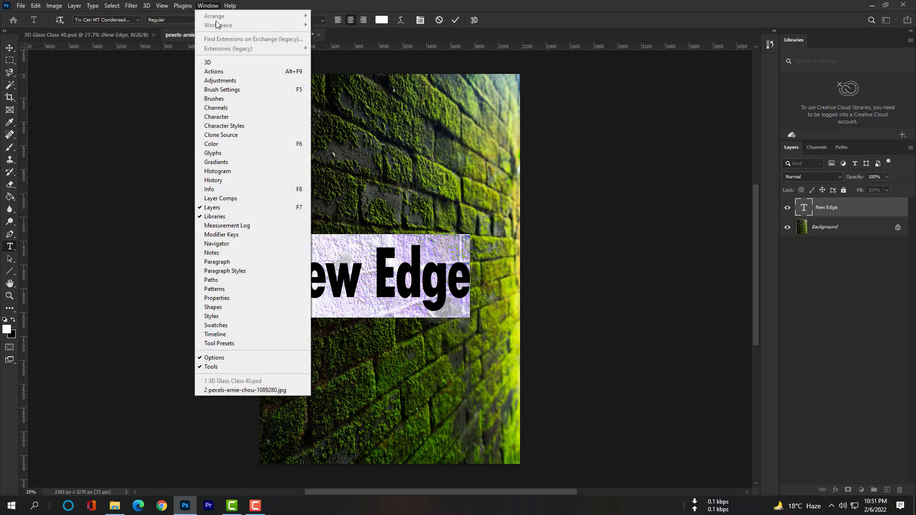
pyautogui.click(217, 116)
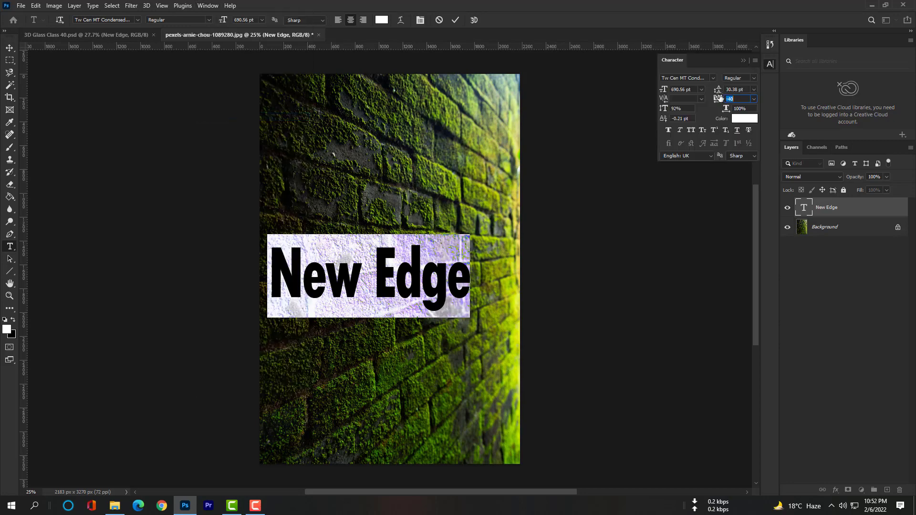
pyautogui.write('-20')
pyautogui.press('Return')
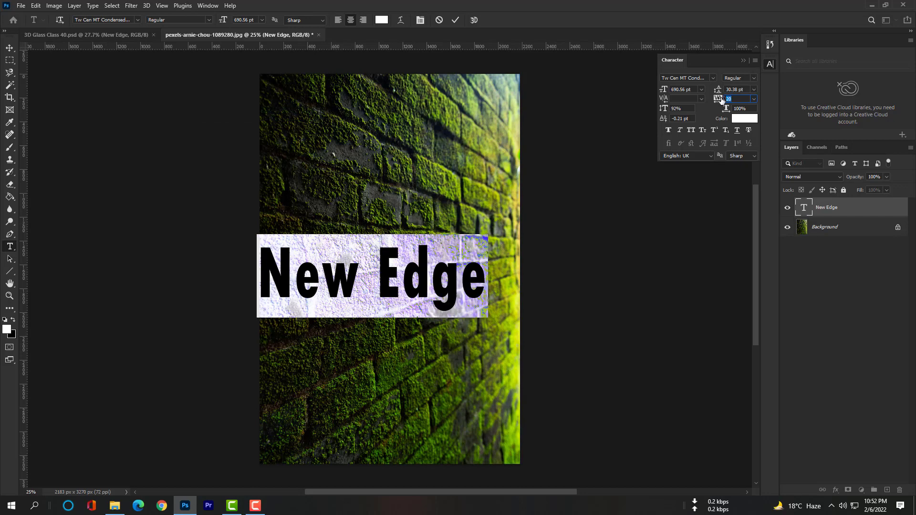
pyautogui.moveTo(720, 100); pyautogui.dragTo(708, 99)
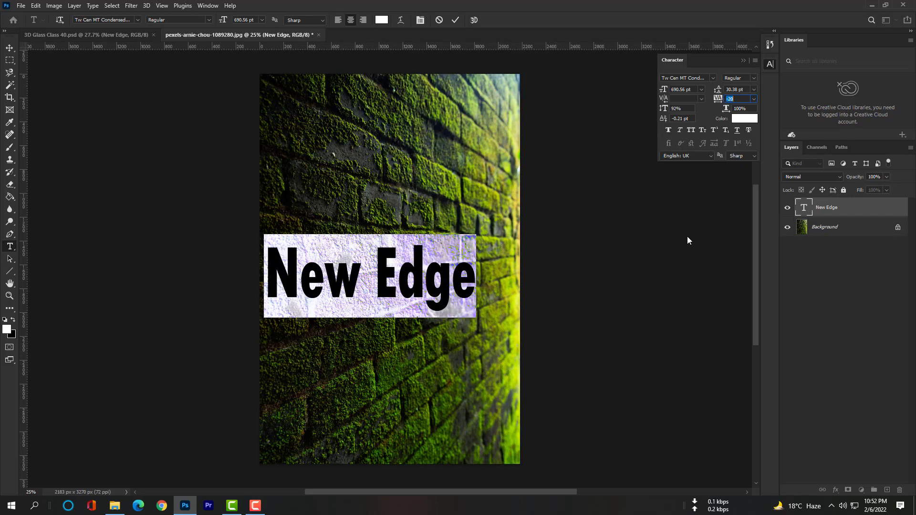
pyautogui.click(10, 47)
pyautogui.moveTo(414, 281); pyautogui.dragTo(419, 275)
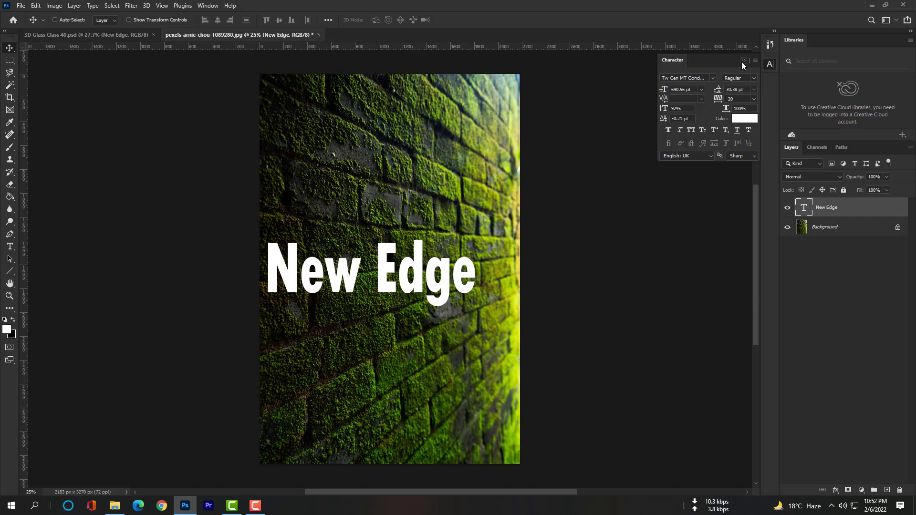
pyautogui.click(742, 61)
# - Retype the text in capitals as 'NEW EDGE'
pyautogui.doubleClick(426, 278)
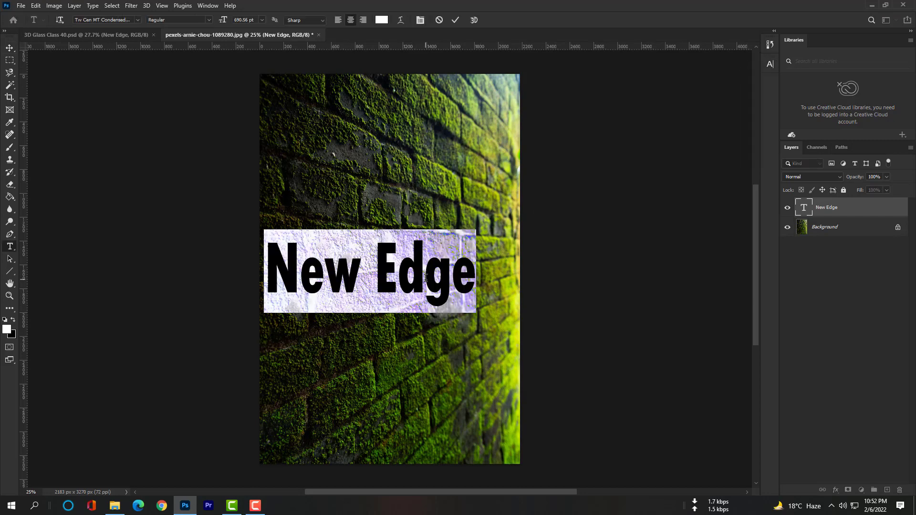
pyautogui.write('NEW ED')
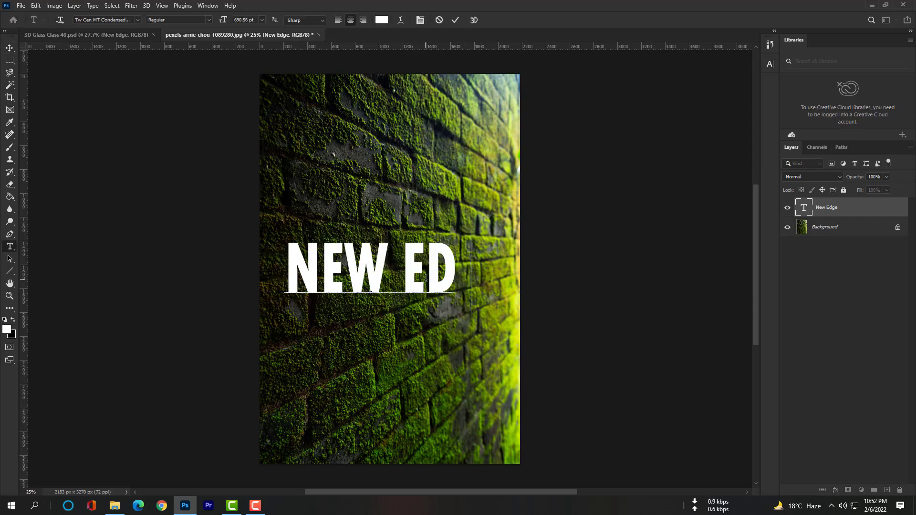
pyautogui.write('GE')
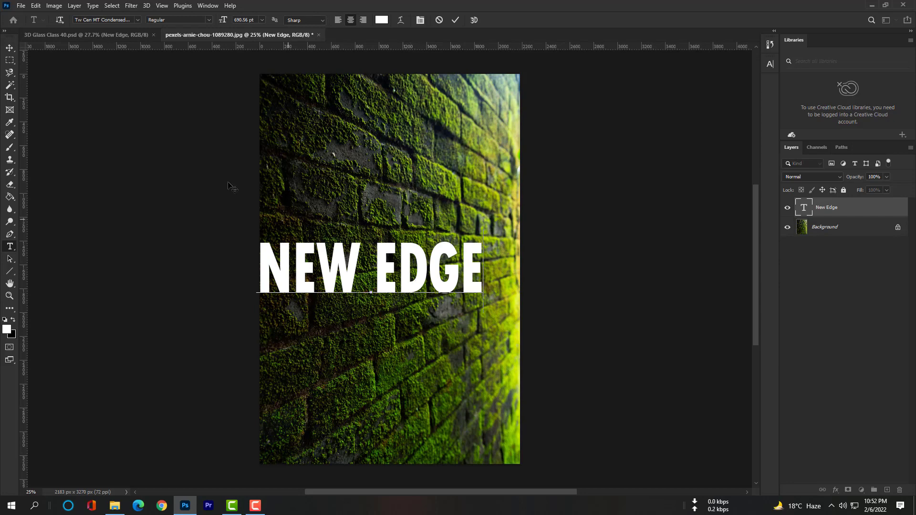
pyautogui.click(9, 48)
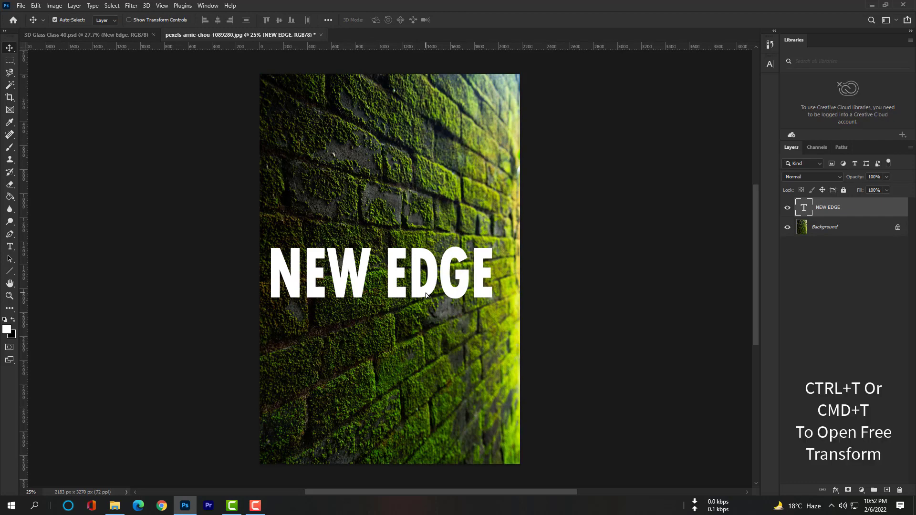
pyautogui.press('ctrl')
pyautogui.hotkey('ctrl', 't')
# - Resize NEW EDGE noticeably taller and slightly narrower with free transform
pyautogui.moveTo(380, 236); pyautogui.dragTo(381, 227)
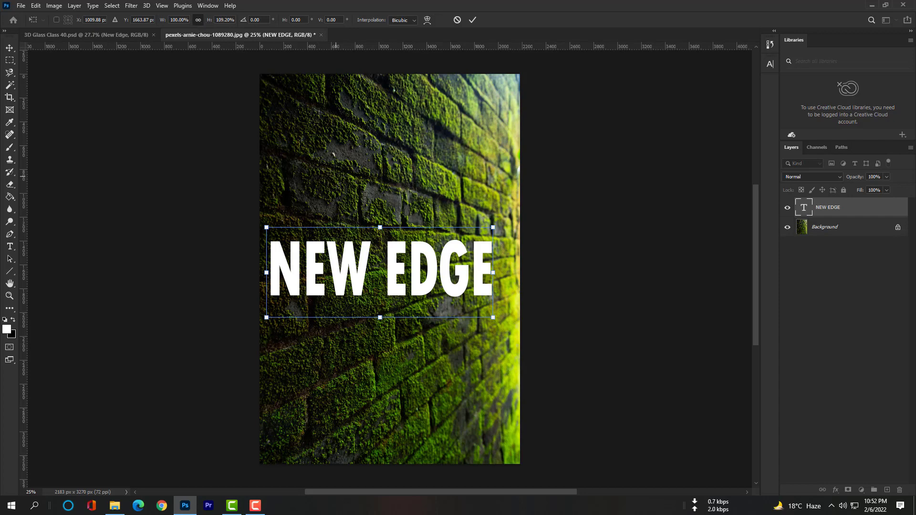
pyautogui.moveTo(379, 227)
pyautogui.mouseDown()
pyautogui.moveTo(380, 194)
pyautogui.moveTo(374, 223)
pyautogui.mouseUp()
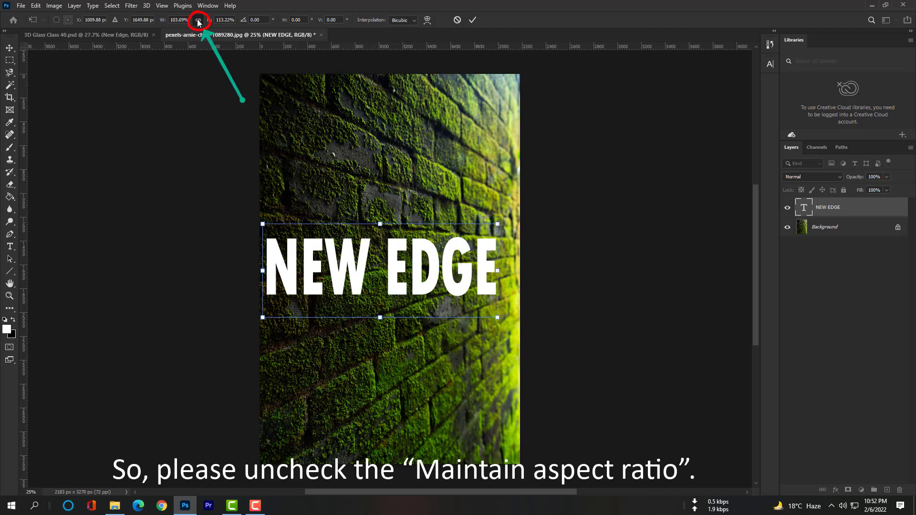
pyautogui.moveTo(381, 223); pyautogui.dragTo(385, 206)
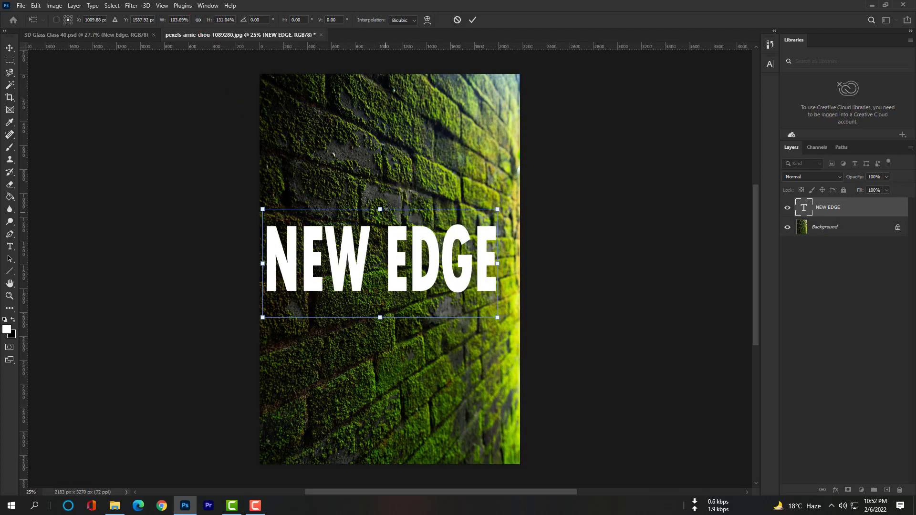
pyautogui.moveTo(498, 268); pyautogui.dragTo(478, 269)
pyautogui.press('Return')
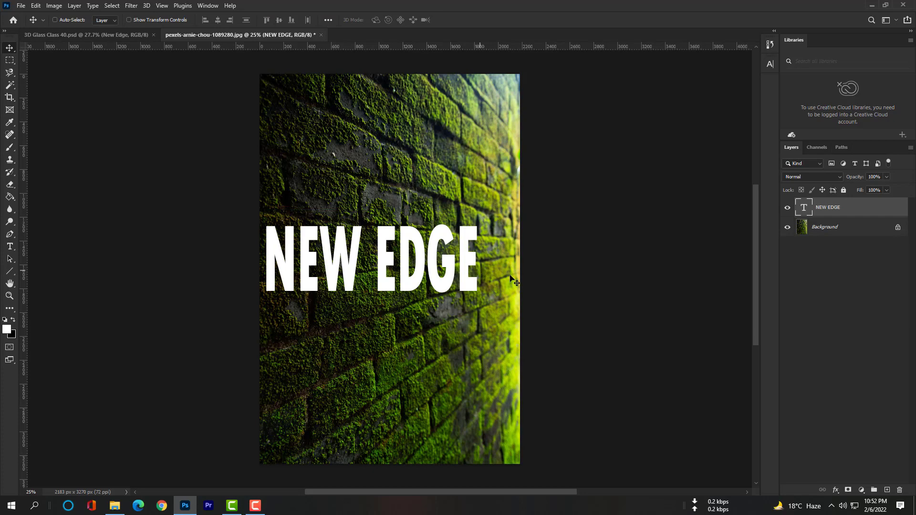
# - Convert NEW EDGE to a smart object and distort its right corners inward for perspective
pyautogui.rightClick(878, 211)
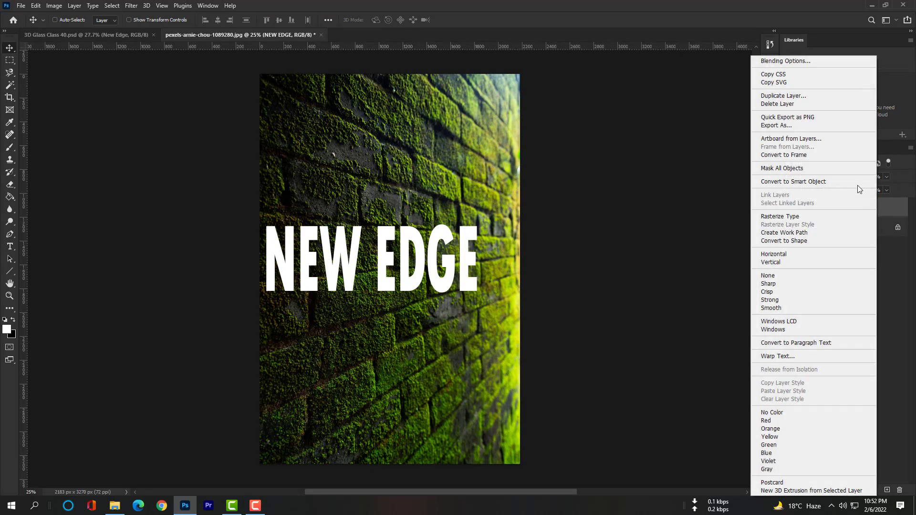
pyautogui.click(841, 185)
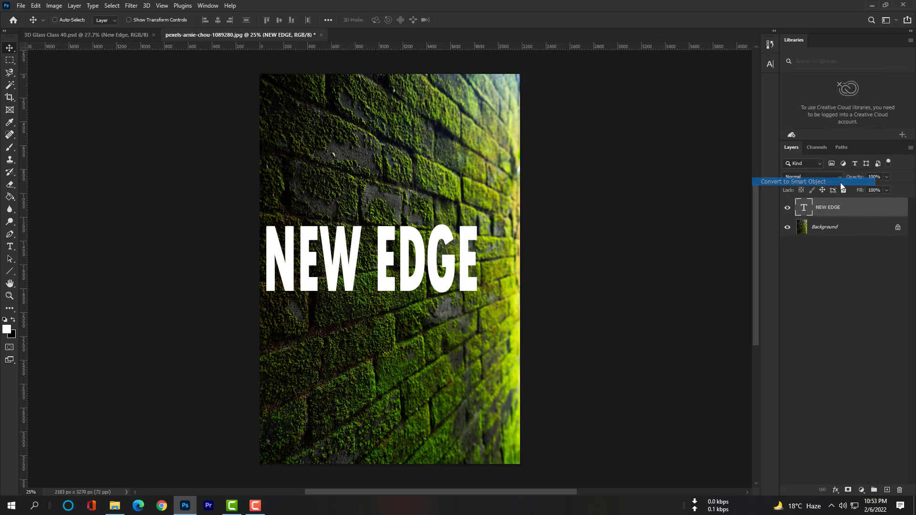
pyautogui.hotkey('ctrl', 't')
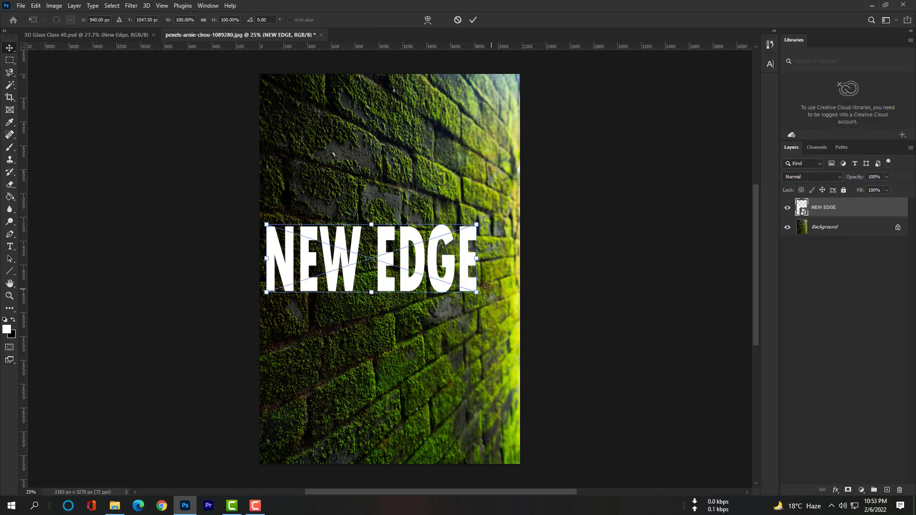
pyautogui.rightClick(465, 254)
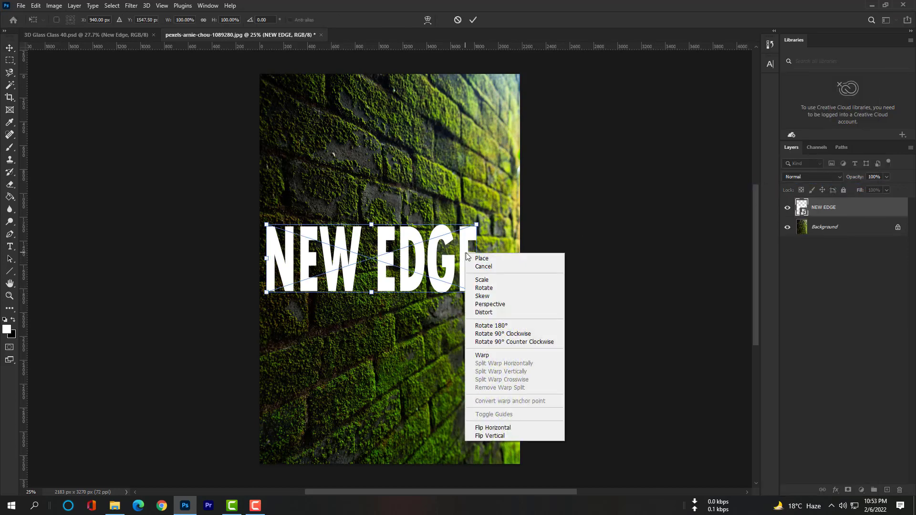
pyautogui.click(483, 310)
pyautogui.moveTo(476, 225); pyautogui.dragTo(450, 239)
pyautogui.moveTo(473, 290); pyautogui.dragTo(449, 275)
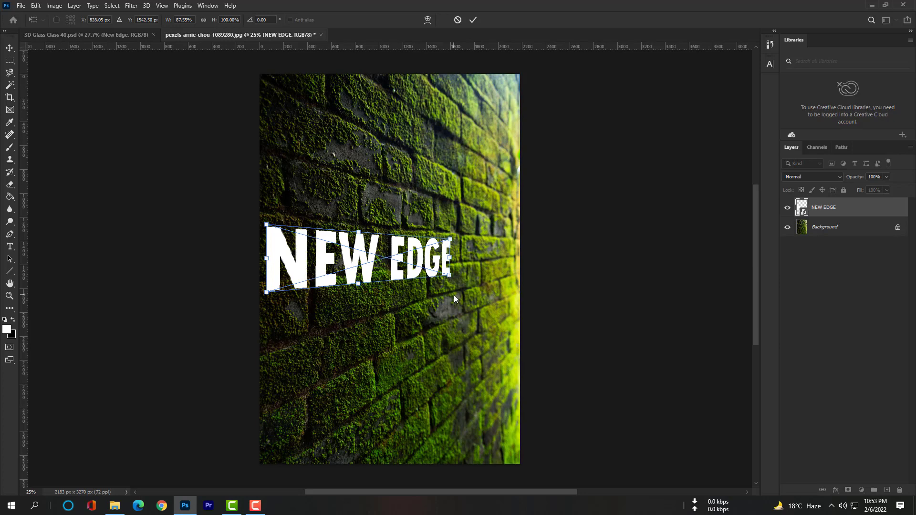
pyautogui.press('Return')
# - Nudge the text right and down, then duplicate the layer
pyautogui.hotkey('shift', 'Right')
pyautogui.hotkey('shift', 'Right')
pyautogui.hotkey('shift', 'Right')
pyautogui.hotkey('shift', 'Down')
pyautogui.hotkey('shift', 'Down')
pyautogui.hotkey('shift', 'Down')
pyautogui.hotkey('shift', 'Down')
pyautogui.hotkey('shift', 'Right')
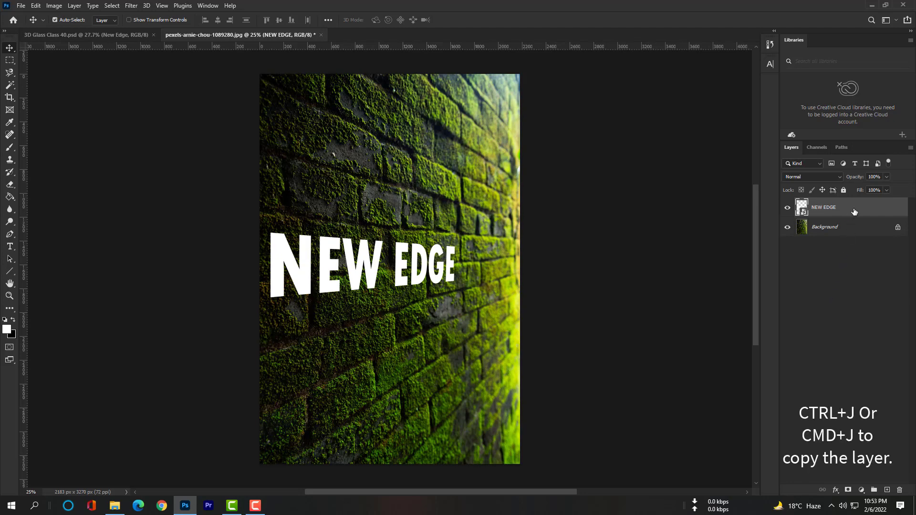
pyautogui.hotkey('ctrl', 'j')
# - Rename the original text layer 'Shadow' and the copy 'NEW EDGE'
pyautogui.click(826, 230)
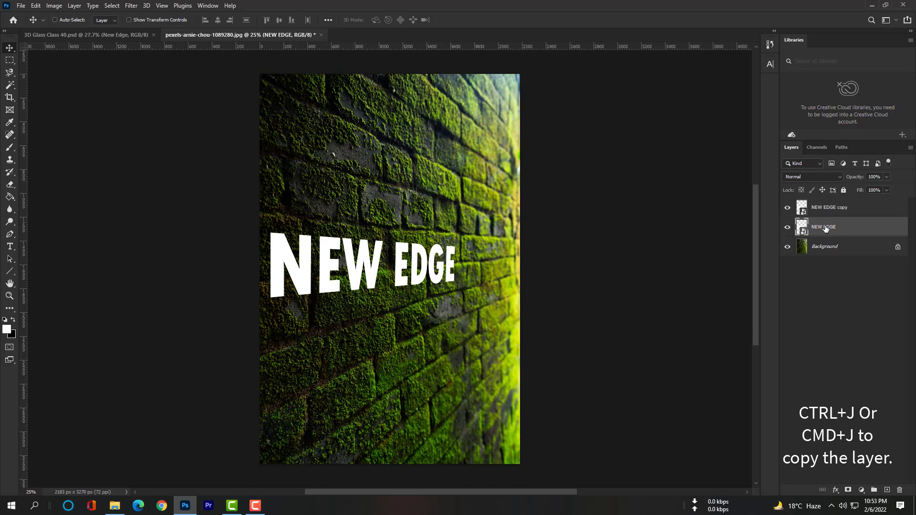
pyautogui.doubleClick(825, 227)
pyautogui.write('Shadow')
pyautogui.press('Return')
pyautogui.doubleClick(835, 207)
pyautogui.click(851, 207)
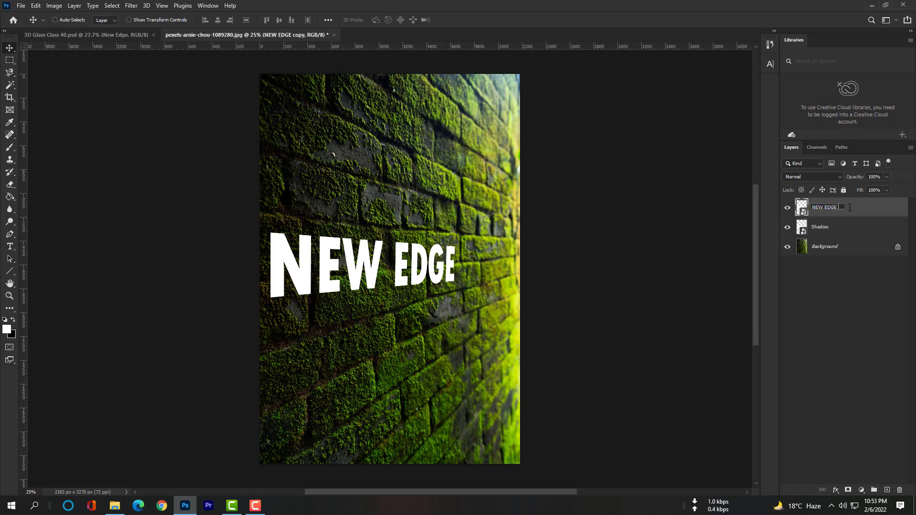
pyautogui.press('Return')
# - Enable Bevel & Emboss on NEW EDGE: Inner Bevel, Smooth, 100% depth, 8 px
pyautogui.click(834, 228)
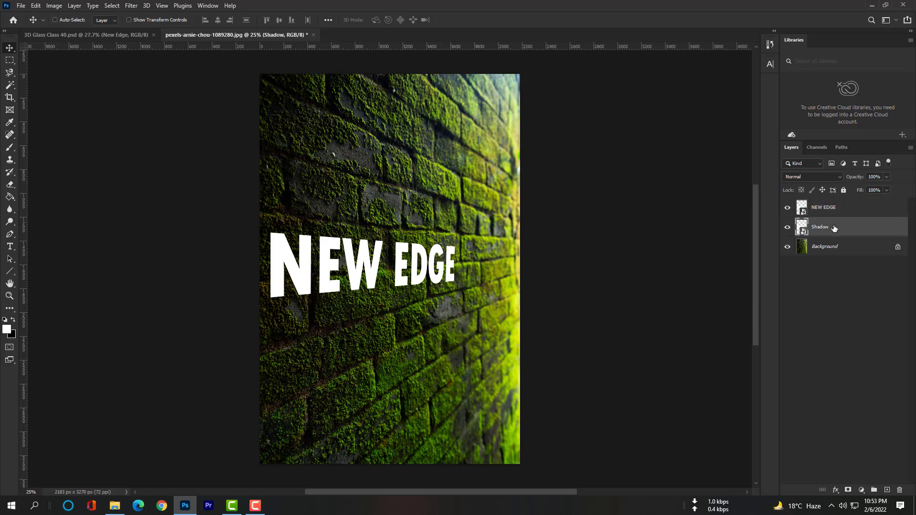
pyautogui.click(851, 209)
pyautogui.rightClick(851, 209)
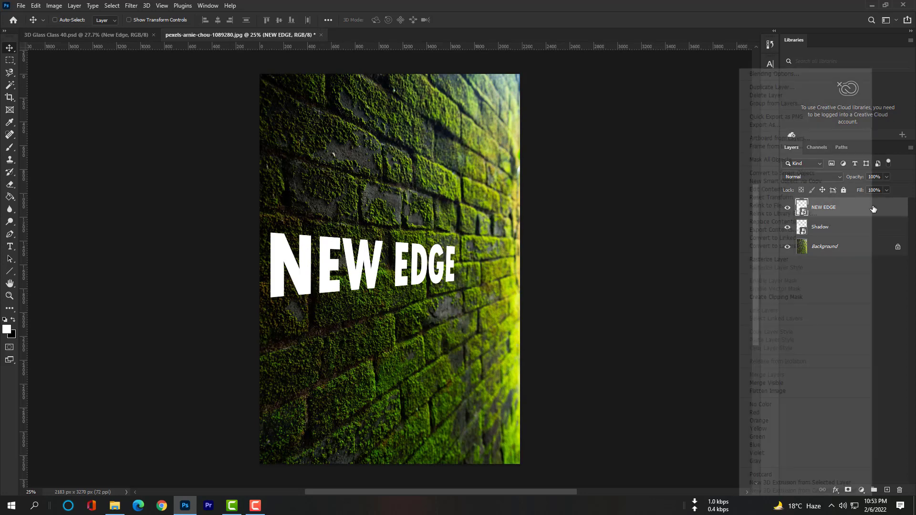
pyautogui.click(796, 74)
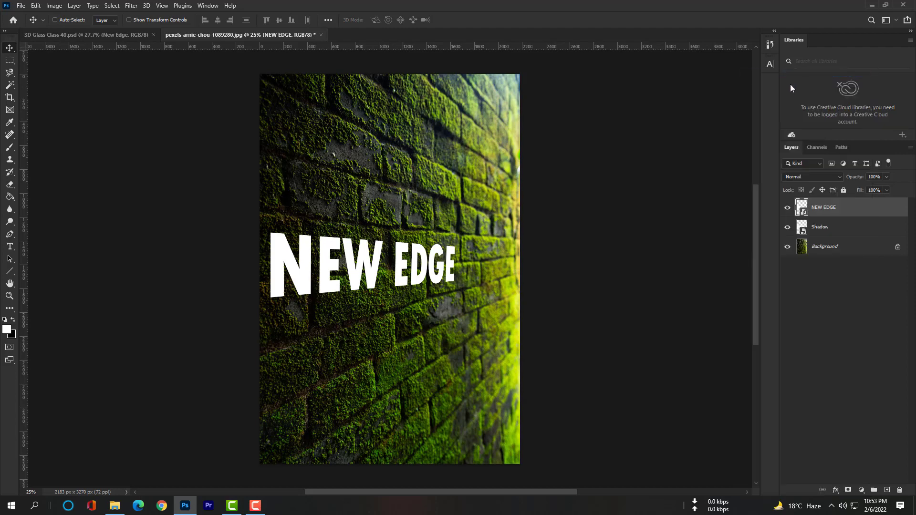
pyautogui.click(585, 224)
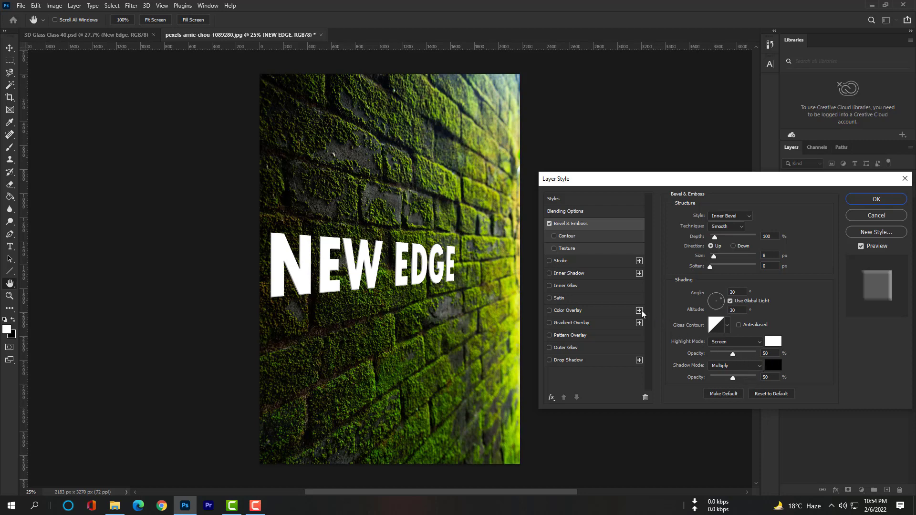
# - Add an Inner Shadow (Multiply, 75%, 2 px, 5 px size) to NEW EDGE and confirm
pyautogui.click(570, 273)
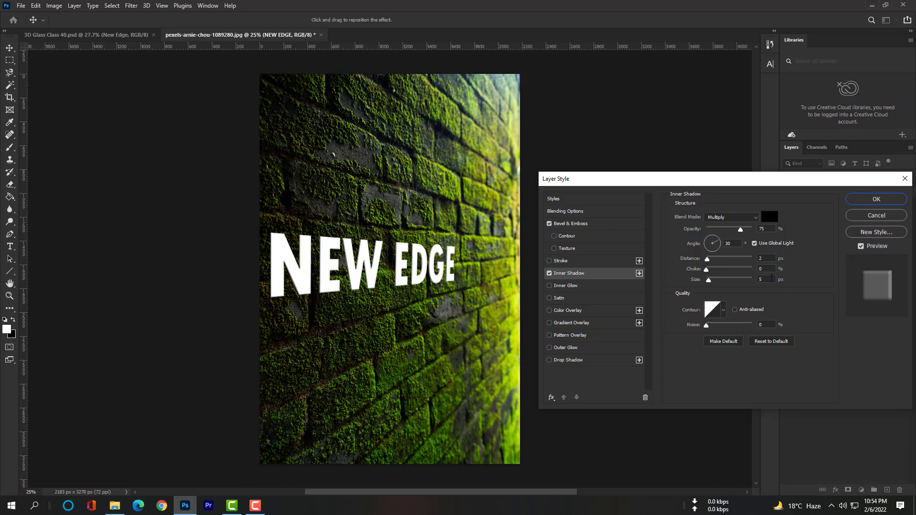
pyautogui.click(861, 200)
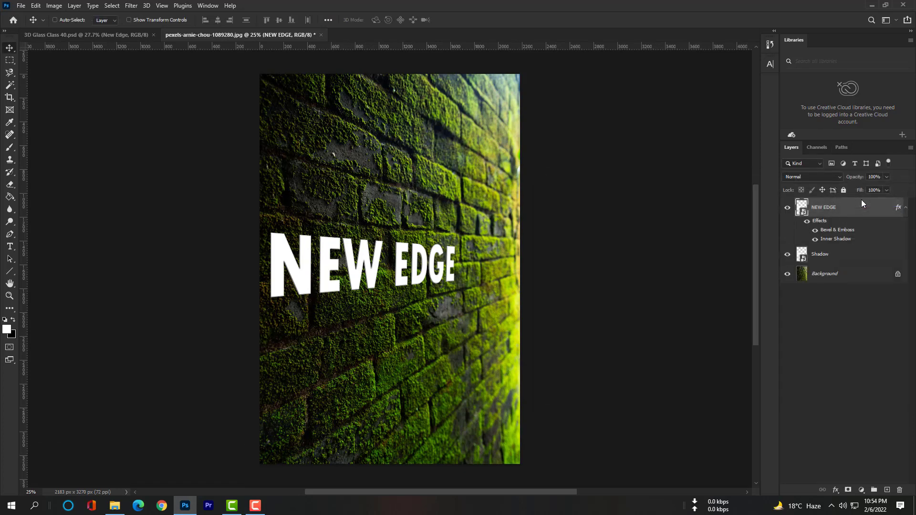
# - Give the Shadow layer a black Color Overlay at 100% opacity
pyautogui.click(853, 254)
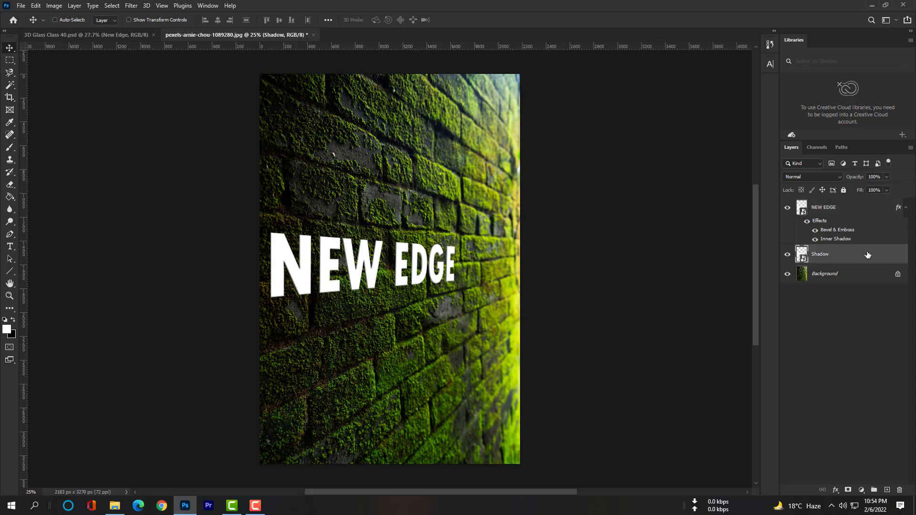
pyautogui.doubleClick(867, 255)
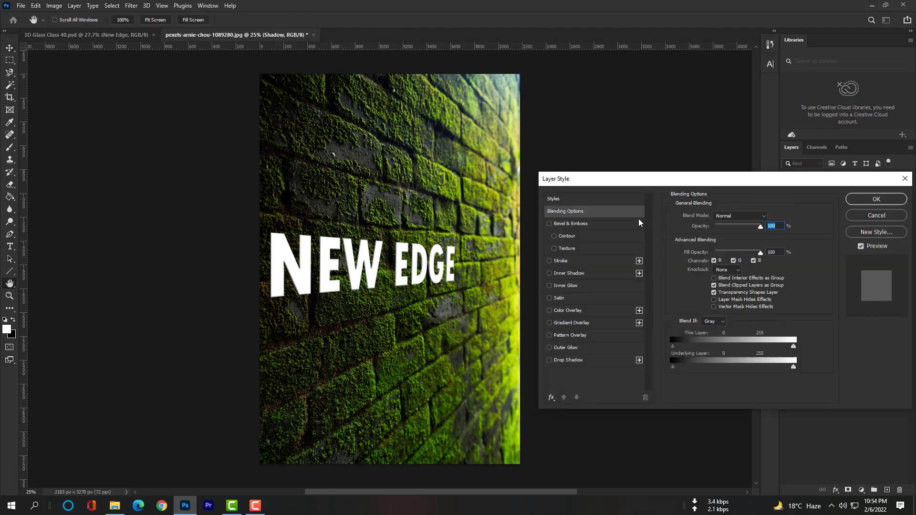
pyautogui.click(574, 313)
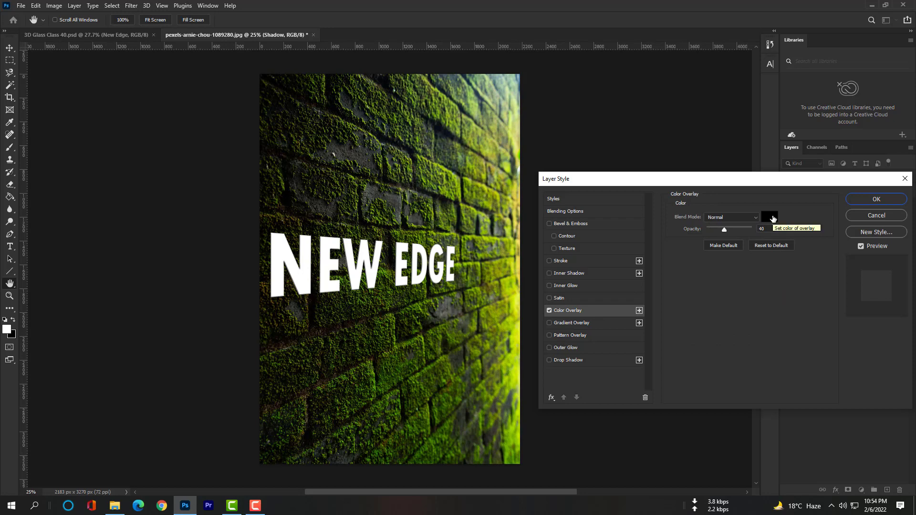
pyautogui.moveTo(737, 232); pyautogui.dragTo(790, 234)
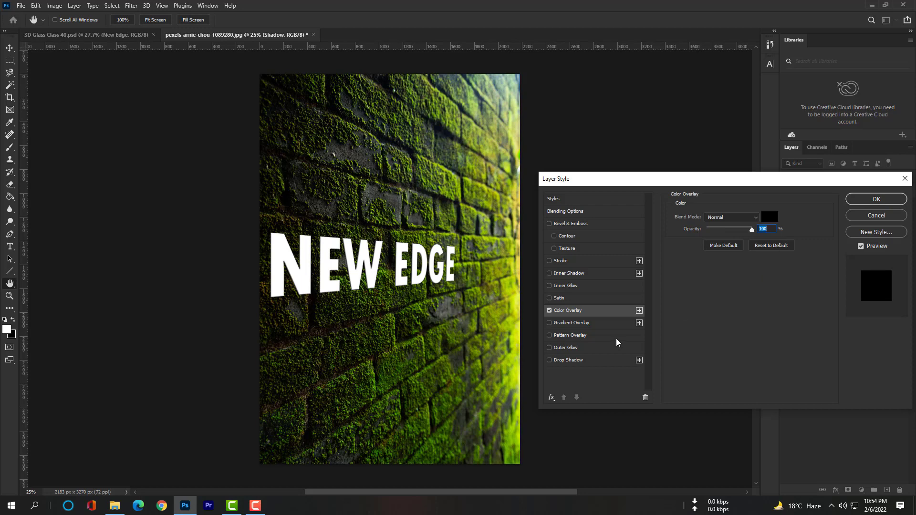
# - Add a black Drop Shadow with 43 px distance to the Shadow layer and apply
pyautogui.click(582, 362)
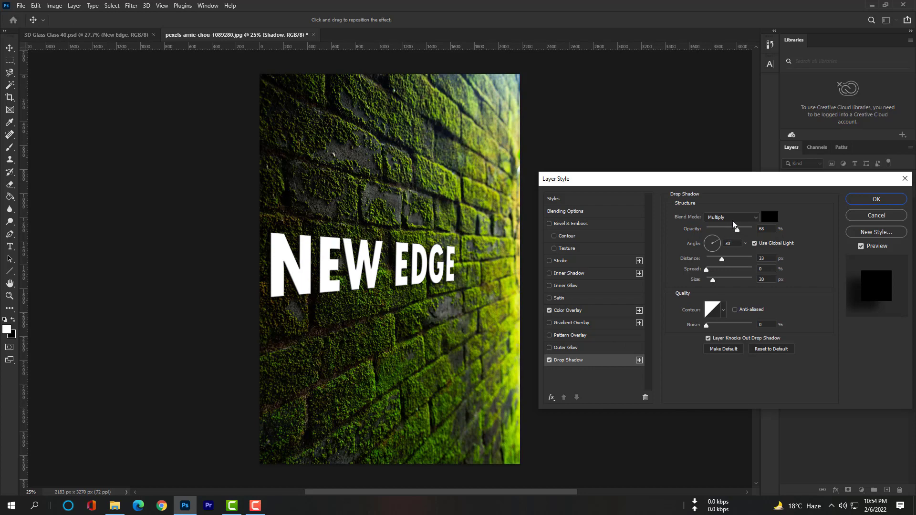
pyautogui.click(769, 217)
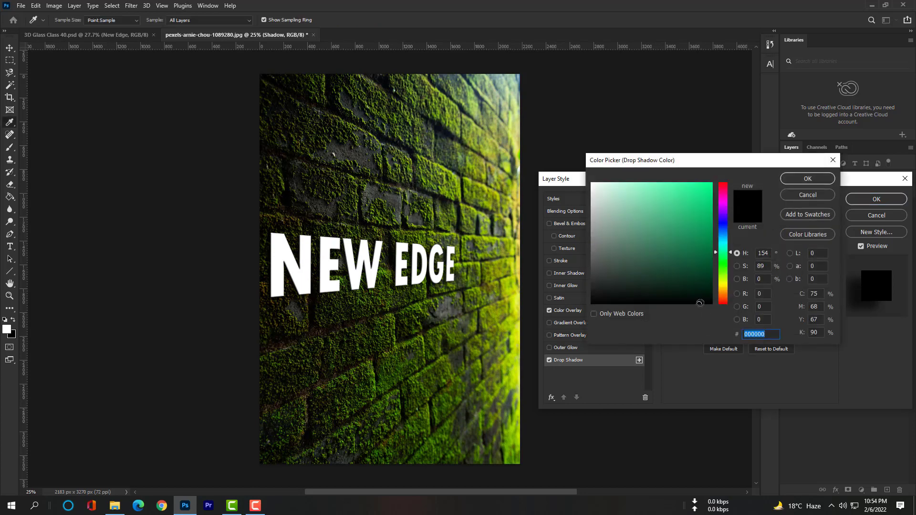
pyautogui.click(803, 176)
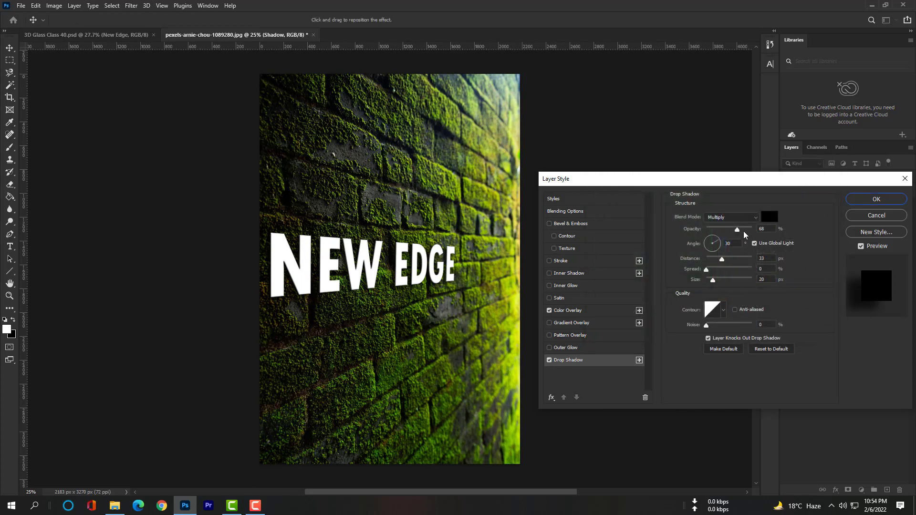
pyautogui.doubleClick(757, 257)
pyautogui.write('43')
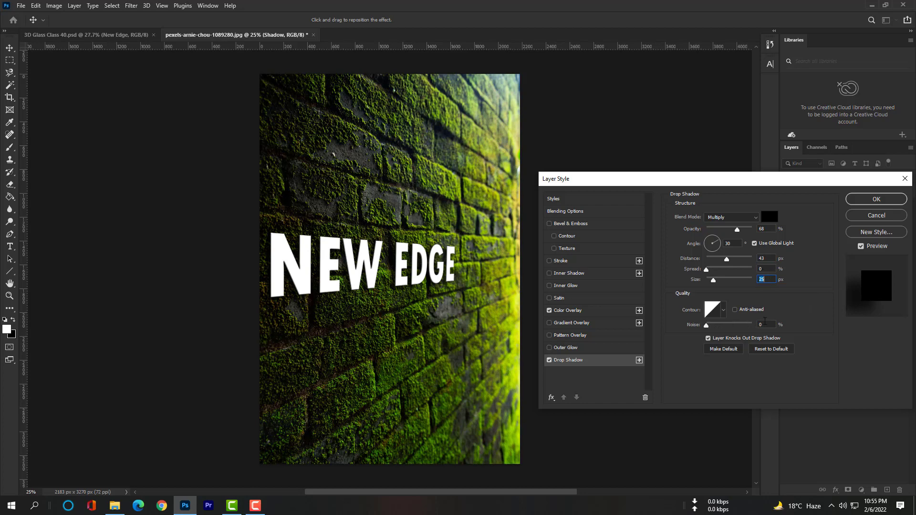
pyautogui.click(864, 200)
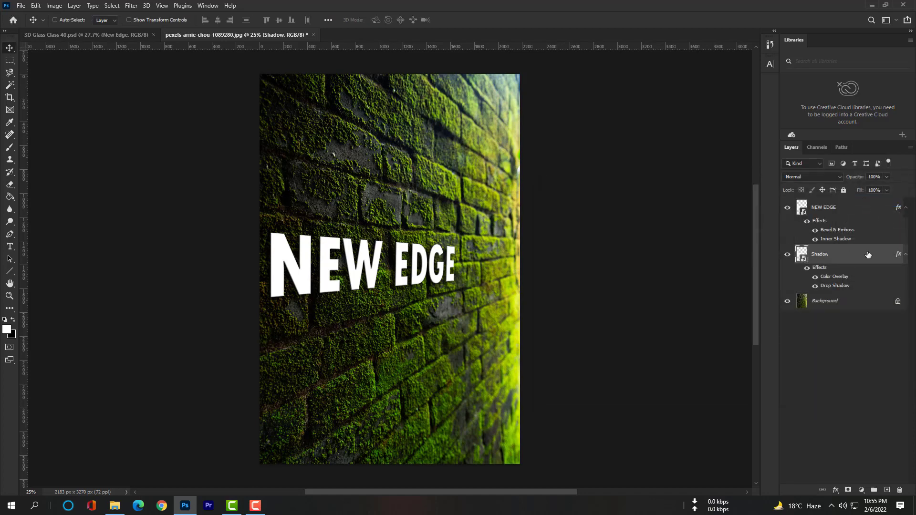
# - Put the Shadow layer into a new group named 'Shadows'
pyautogui.hotkey('ctrl', 'g')
pyautogui.doubleClick(823, 250)
pyautogui.write('Shadows')
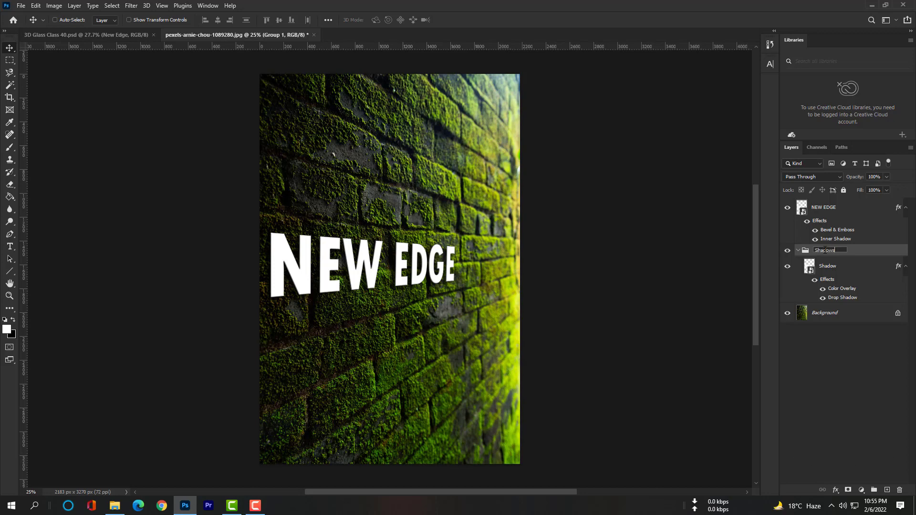
pyautogui.press('Return')
# - Make three copies of the Shadow layer inside the group and collapse the Shadows group
pyautogui.click(848, 270)
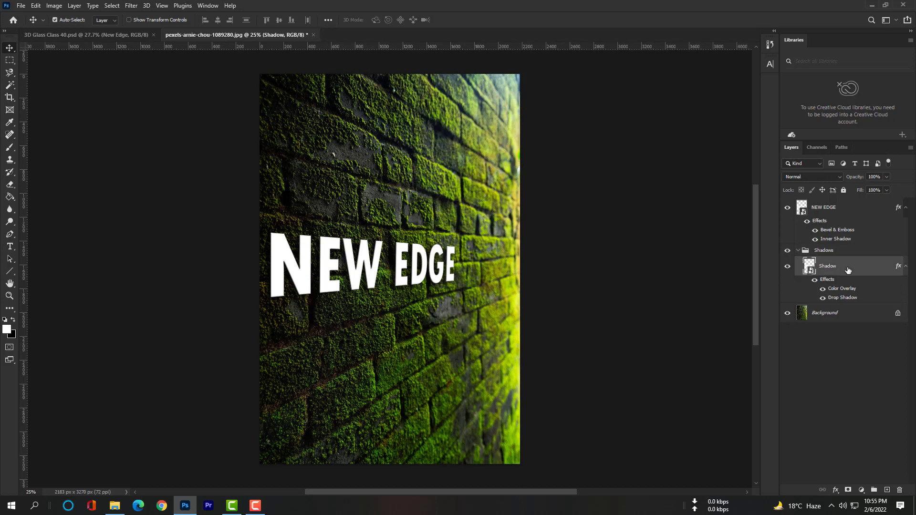
pyautogui.hotkey('ctrl', 'j')
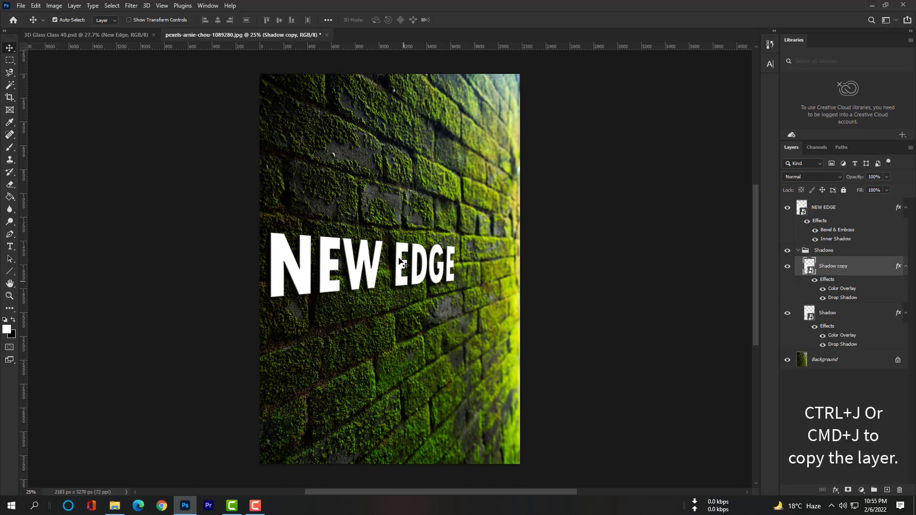
pyautogui.click(413, 282)
pyautogui.hotkey('ctrl', 'j')
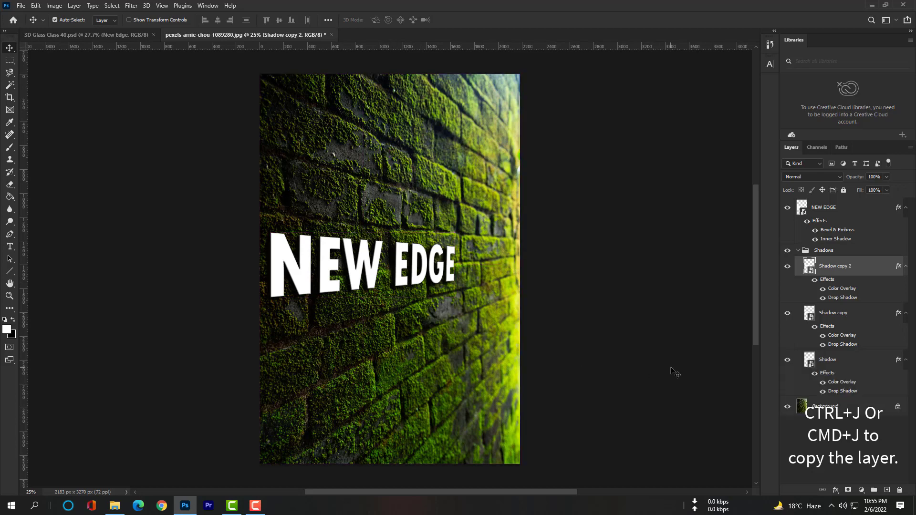
pyautogui.hotkey('ctrl', 'j')
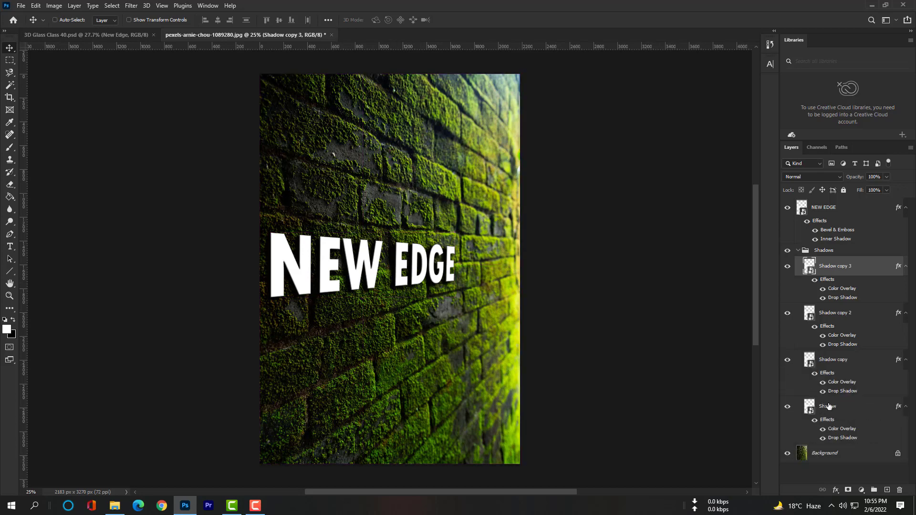
pyautogui.click(829, 406)
pyautogui.click(829, 360)
pyautogui.click(832, 313)
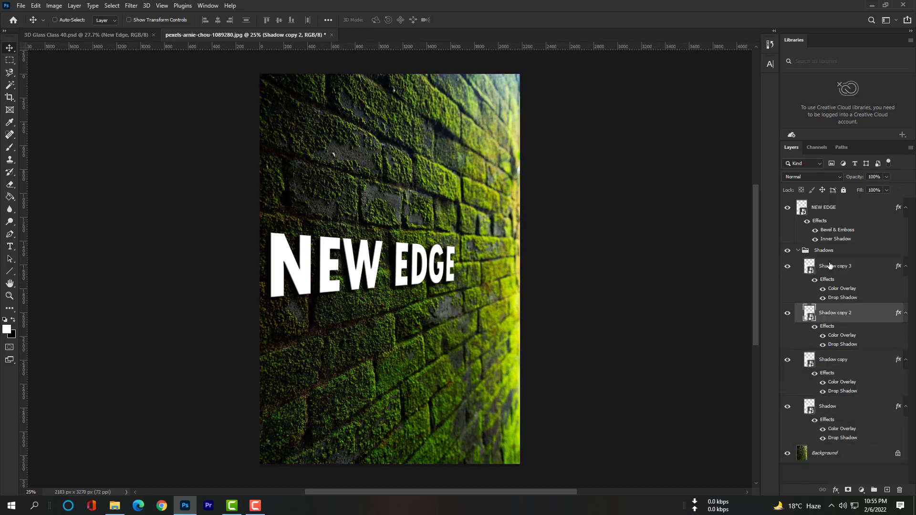
pyautogui.click(835, 266)
pyautogui.click(798, 251)
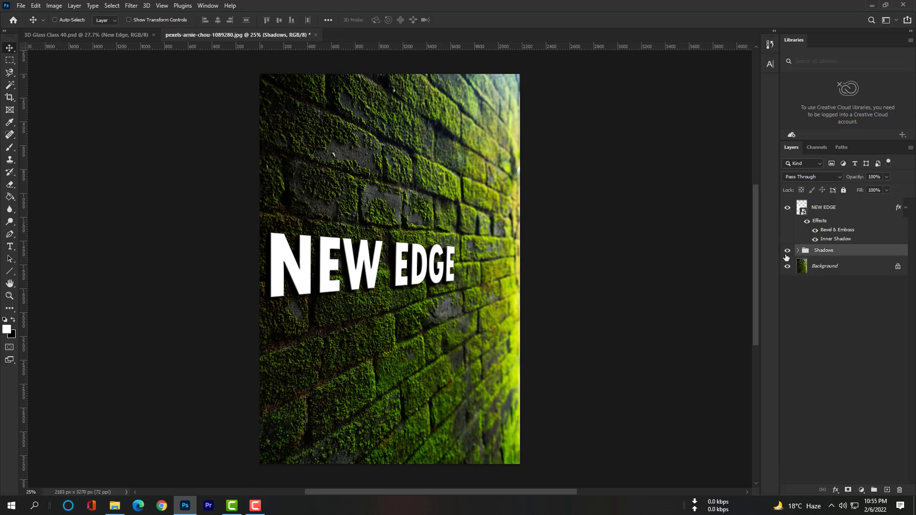
pyautogui.click(788, 251)
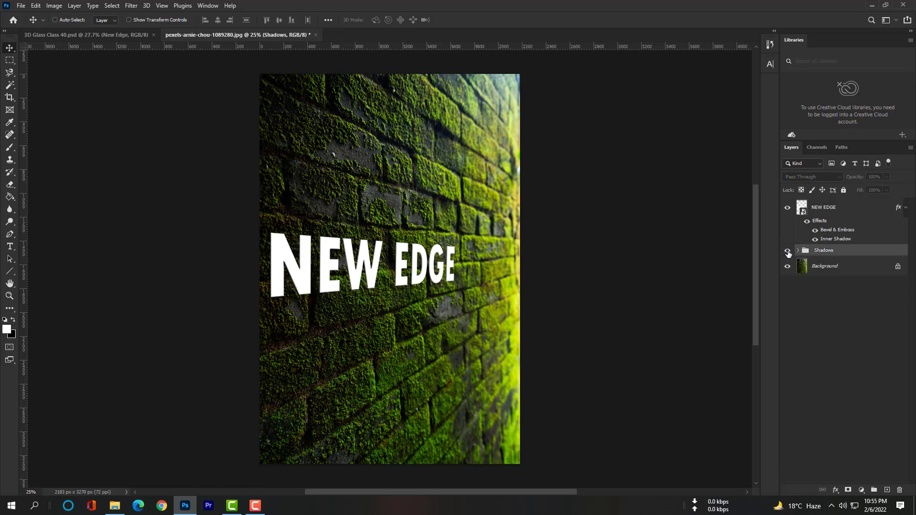
pyautogui.click(787, 251)
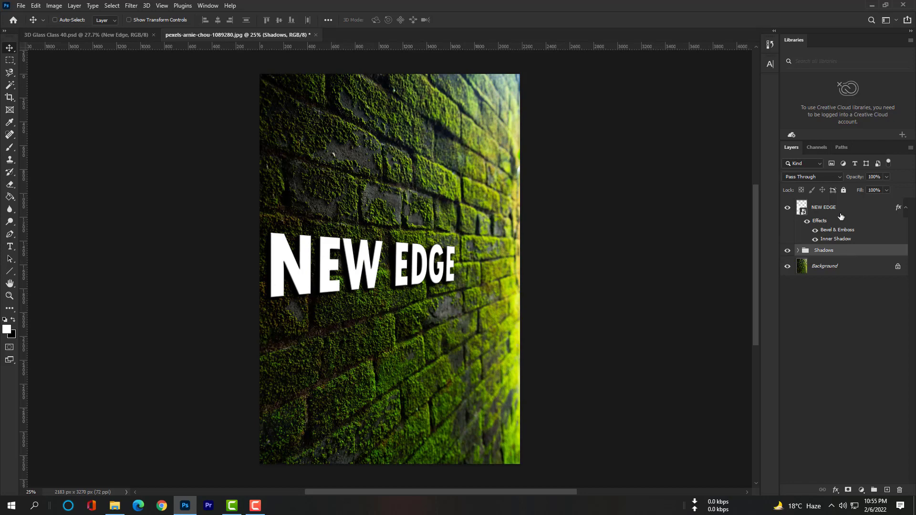
pyautogui.click(857, 210)
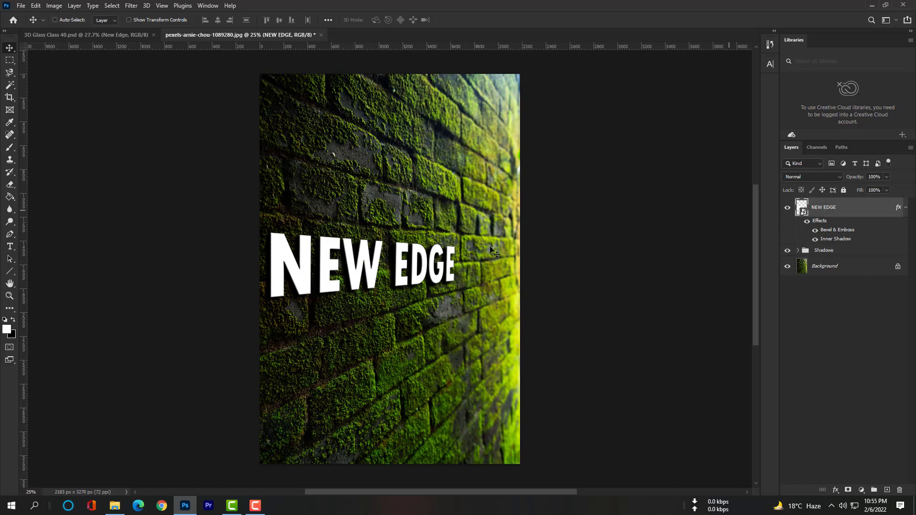
# - Place slovenia_forest.jpg into the document as an embedded image
pyautogui.click(21, 6)
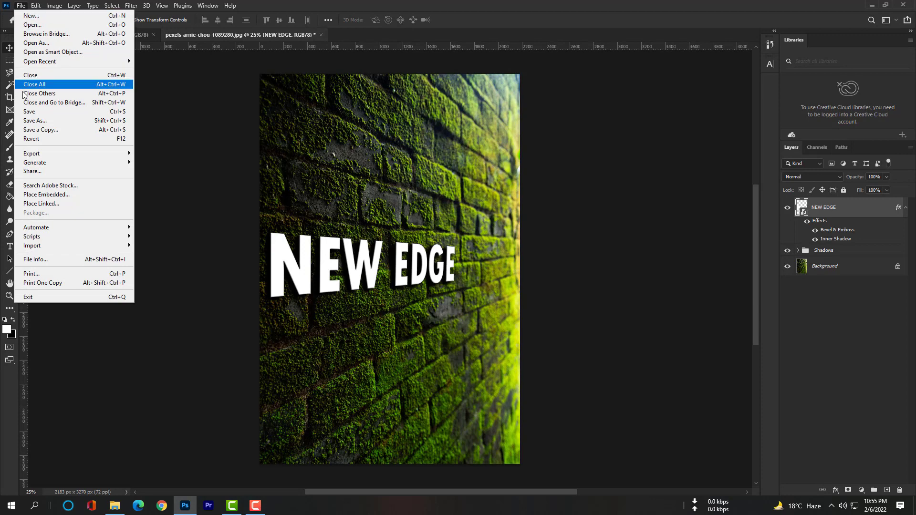
pyautogui.click(45, 194)
pyautogui.click(164, 88)
pyautogui.click(807, 427)
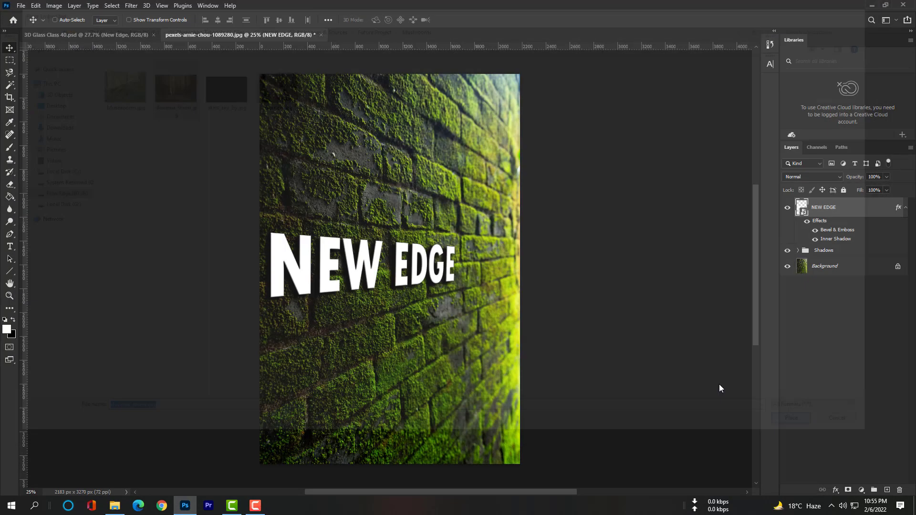
# - Stretch the forest image over the letters and clip it to NEW EDGE
pyautogui.moveTo(371, 268); pyautogui.dragTo(268, 263)
pyautogui.moveTo(336, 256); pyautogui.dragTo(341, 225)
pyautogui.moveTo(337, 281); pyautogui.dragTo(337, 315)
pyautogui.moveTo(407, 270); pyautogui.dragTo(483, 271)
pyautogui.press('Return')
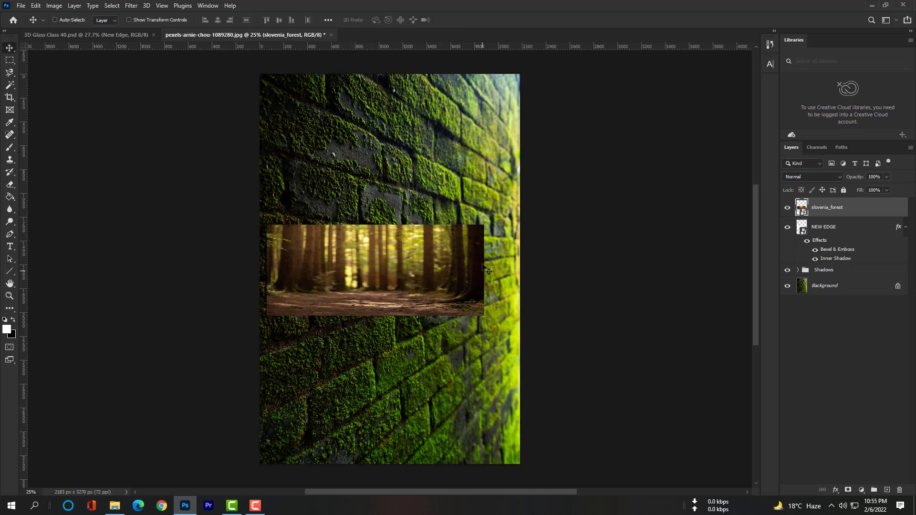
pyautogui.keyDown('alt'); pyautogui.click(836, 217); pyautogui.keyUp('alt')
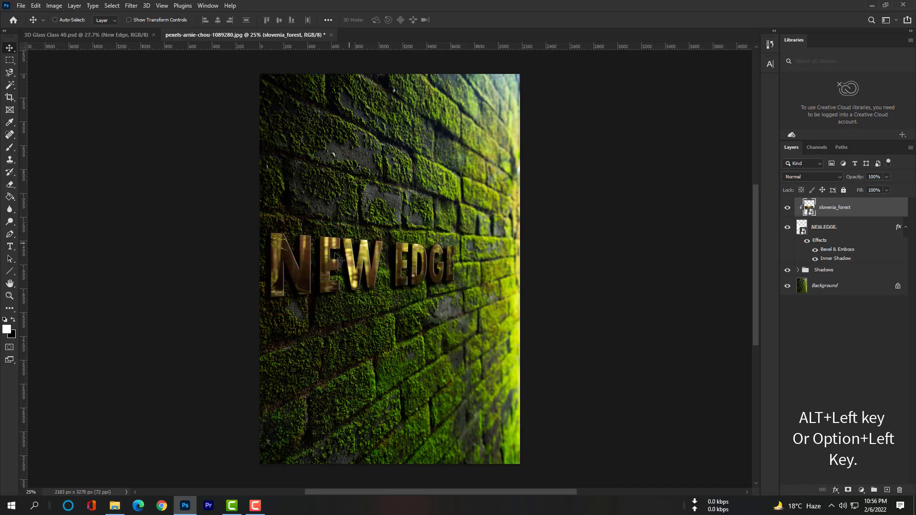